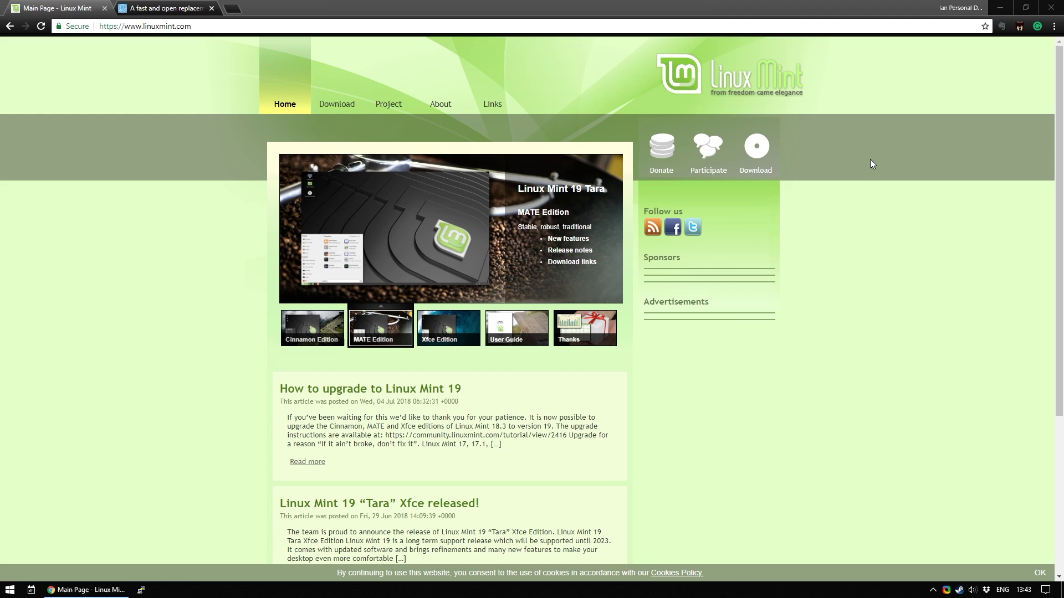
- Glance at the elementary OS tab, then return to the Linux Mint tab
{"action": "left_click", "coordinate": [174, 9]}
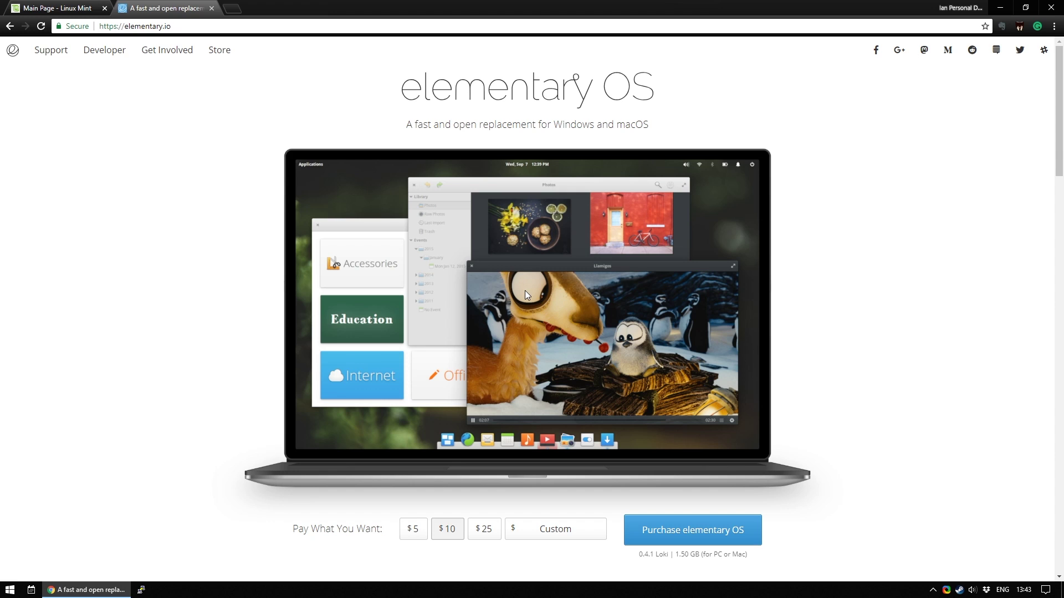
{"action": "left_click", "coordinate": [65, 10]}
- Go to the Linux Mint download page and open the Cinnamon 64-bit edition link
{"action": "left_click", "coordinate": [335, 107]}
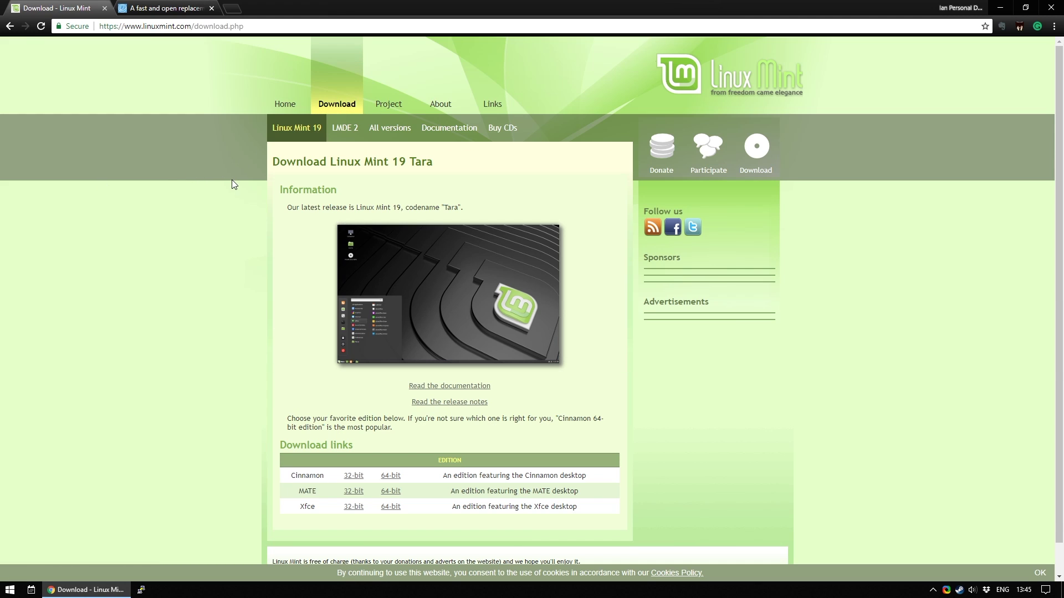
{"action": "scroll", "coordinate": [227, 180], "scroll_direction": "down", "scroll_amount": 1}
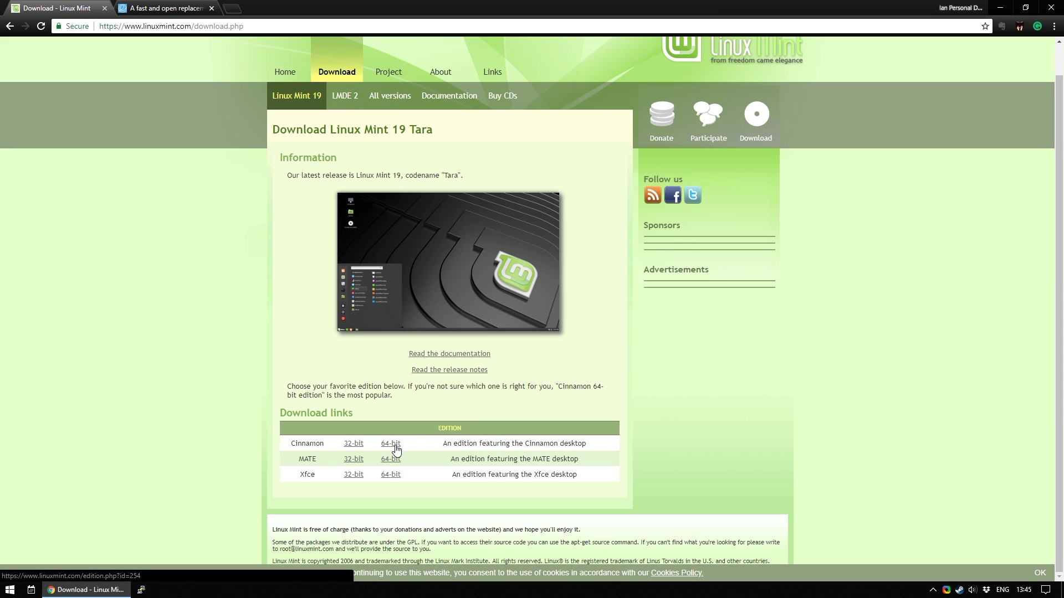
{"action": "left_click", "coordinate": [396, 449]}
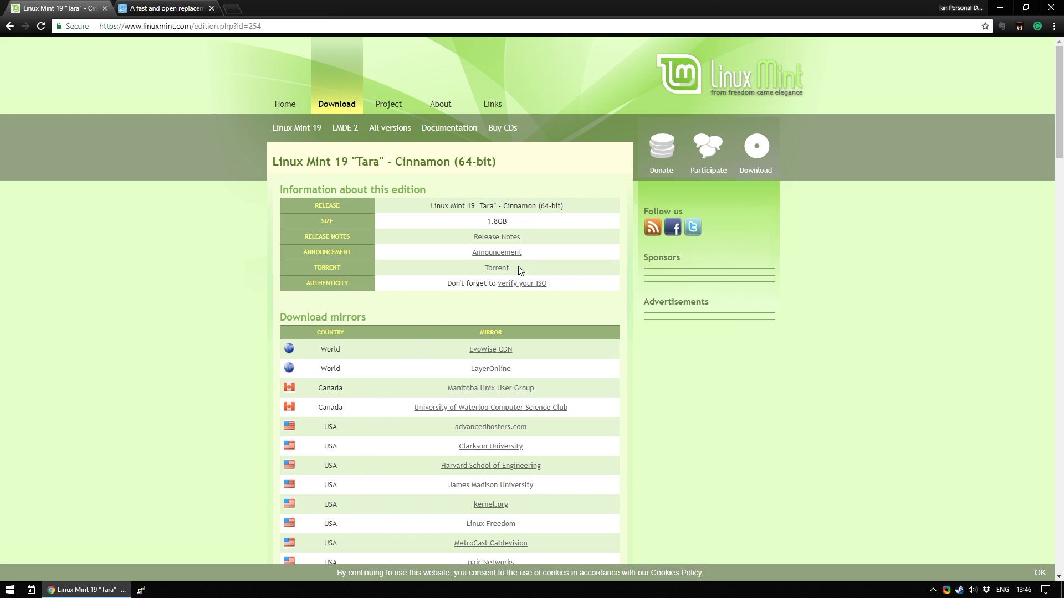
- Highlight the Torrent and ISO-verification notes, then download the Cinnamon 64-bit torrent file
{"action": "left_click_drag", "start_coordinate": [522, 269], "coordinate": [340, 270]}
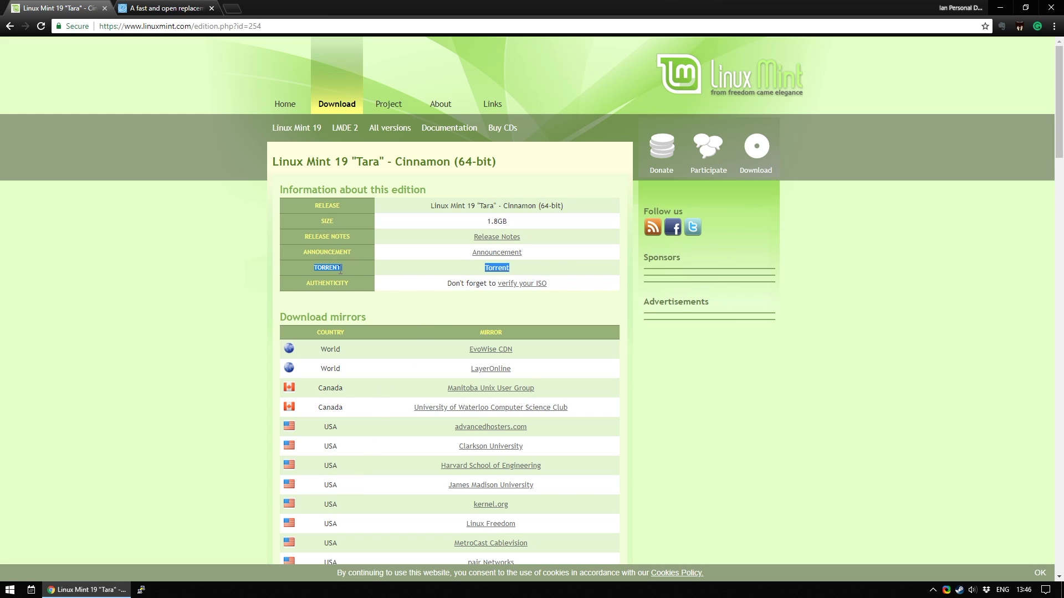
{"action": "left_click", "coordinate": [410, 269]}
{"action": "left_click_drag", "start_coordinate": [446, 284], "coordinate": [567, 285]}
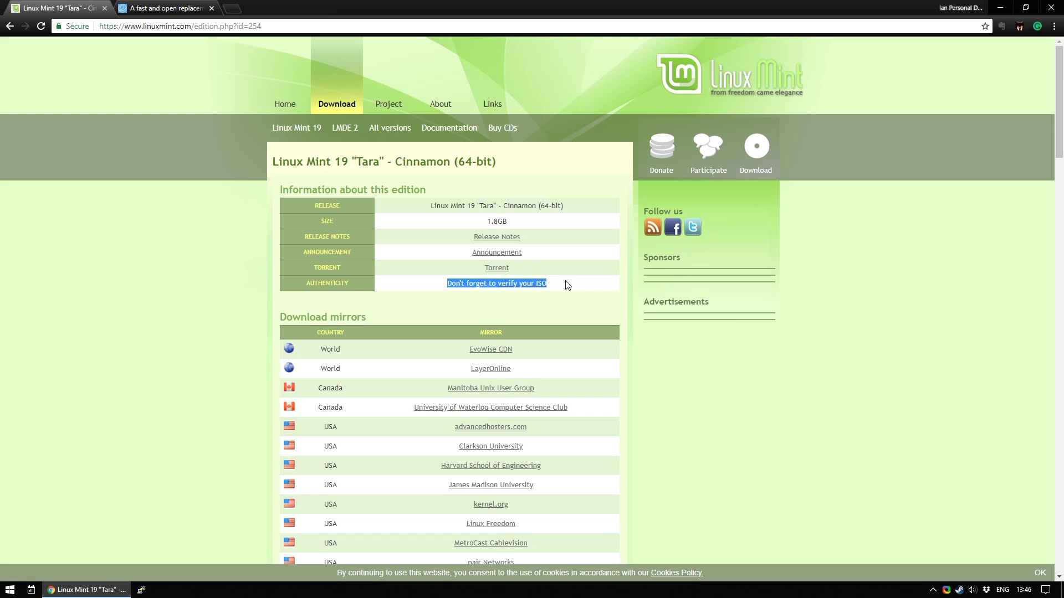
{"action": "left_click", "coordinate": [567, 285]}
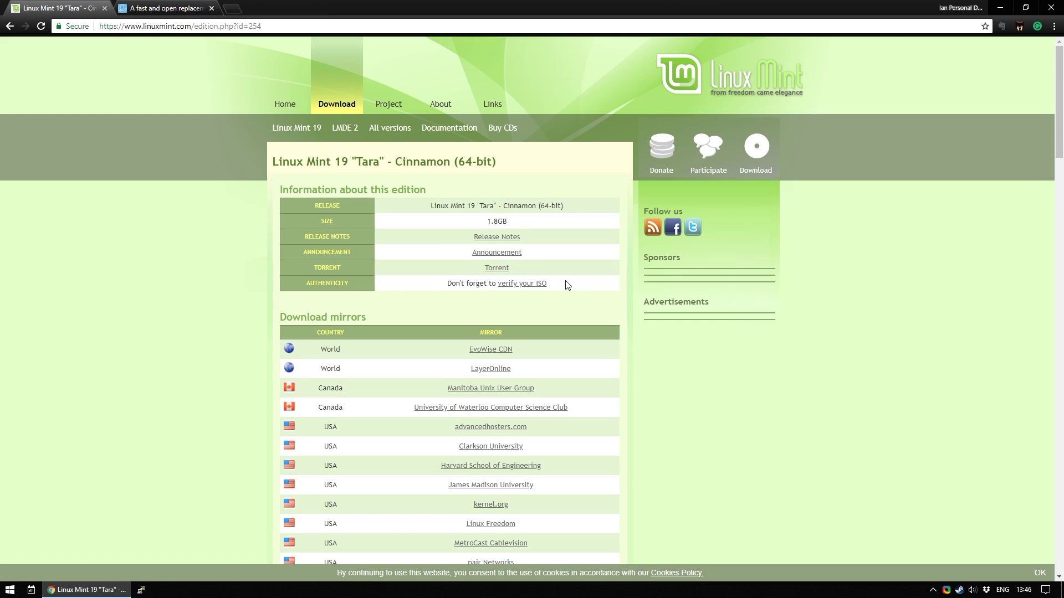
{"action": "left_click", "coordinate": [497, 270]}
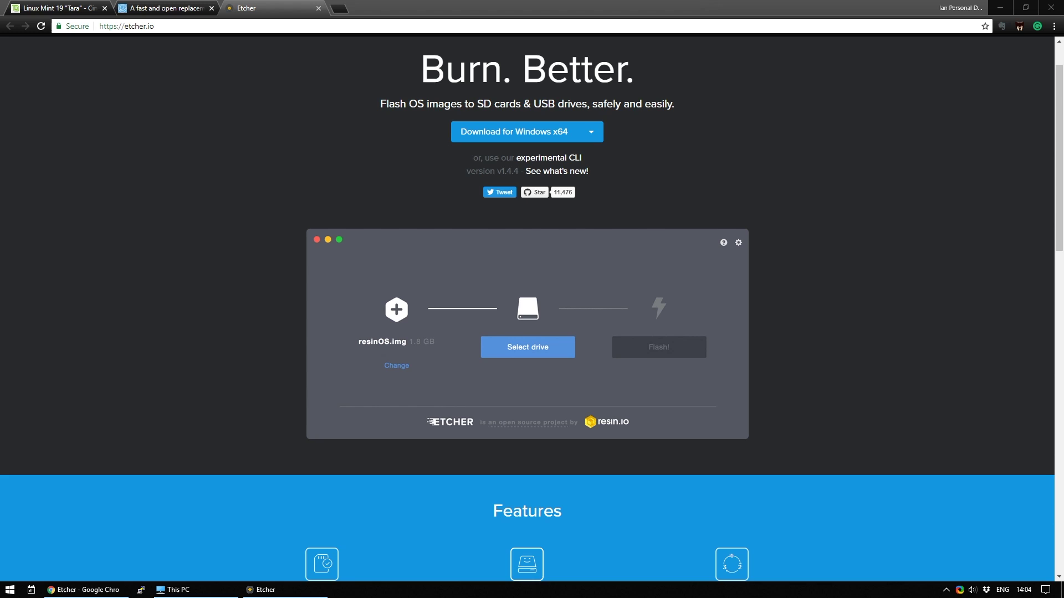
- Check Etcher's other download options, then minimize Chrome to reveal the desktop
{"action": "left_click", "coordinate": [593, 132]}
{"action": "left_click", "coordinate": [593, 132]}
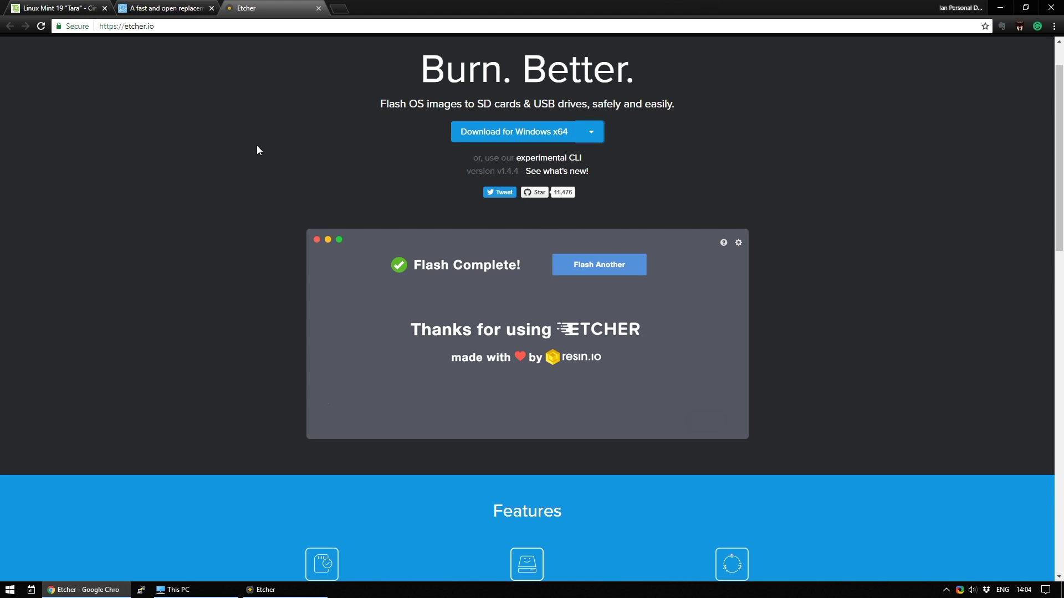
{"action": "left_click", "coordinate": [1001, 9]}
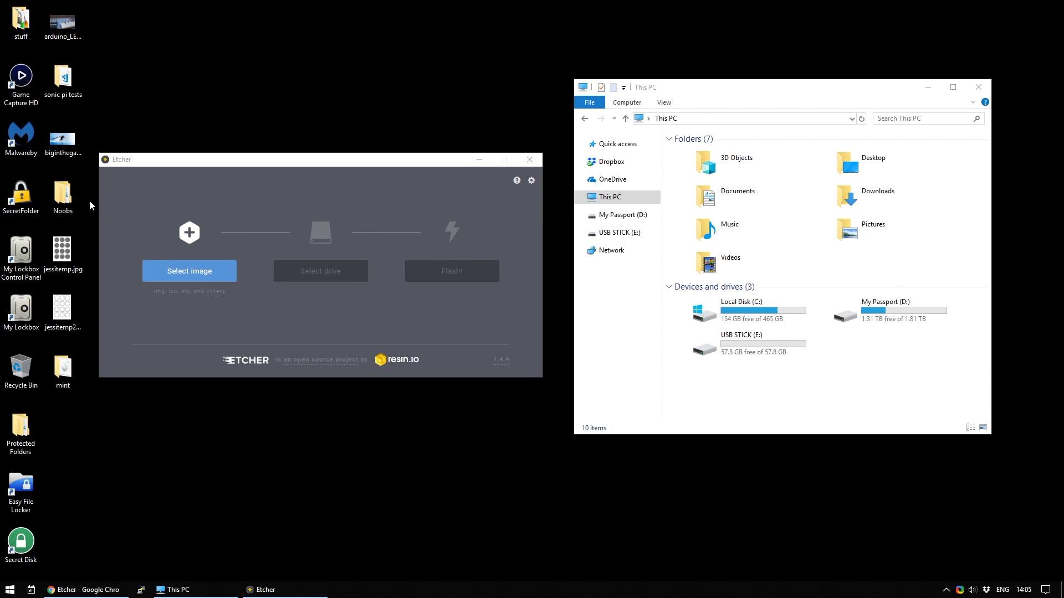
- Load linuxmint-19-cinnamon-64bit.iso from Desktop\mint as Etcher's image
{"action": "left_click", "coordinate": [193, 273]}
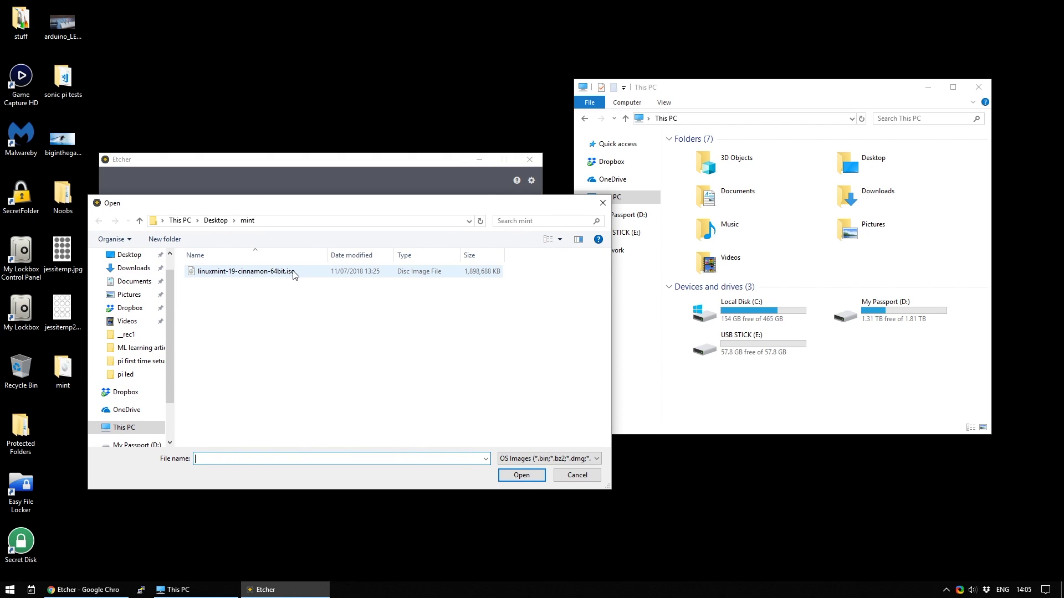
{"action": "left_click", "coordinate": [294, 273]}
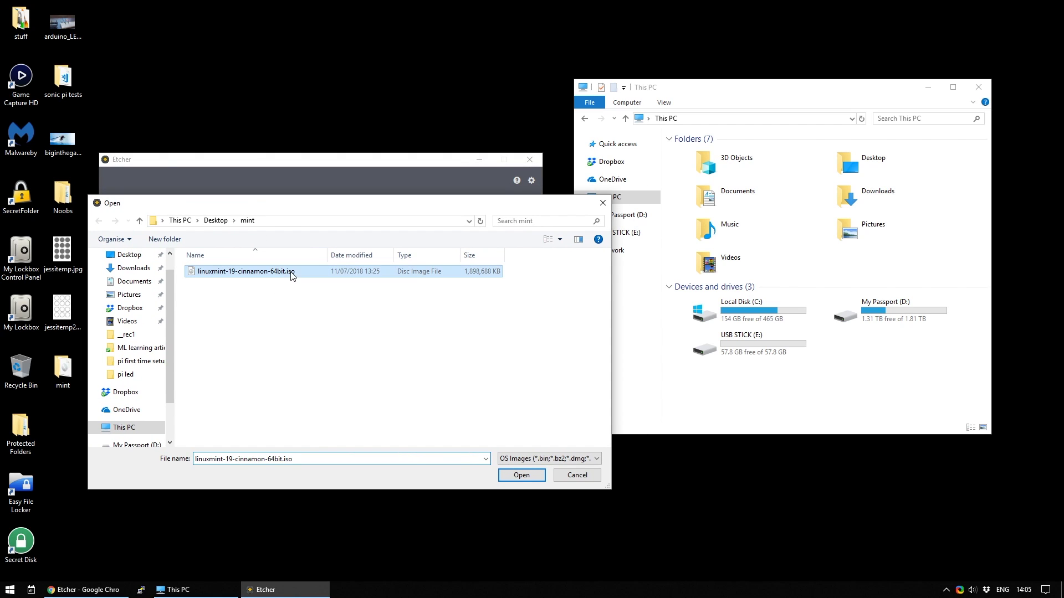
{"action": "left_click", "coordinate": [531, 474]}
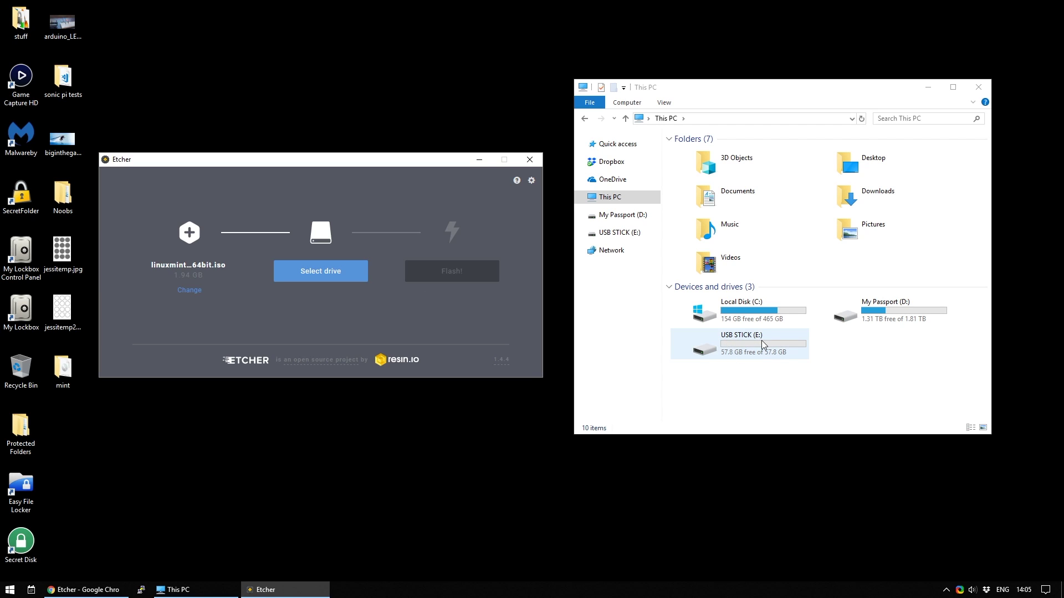
- Target the SanDisk Ultra USB 3.0 drive and flash the Linux Mint ISO to it
{"action": "left_click", "coordinate": [325, 271]}
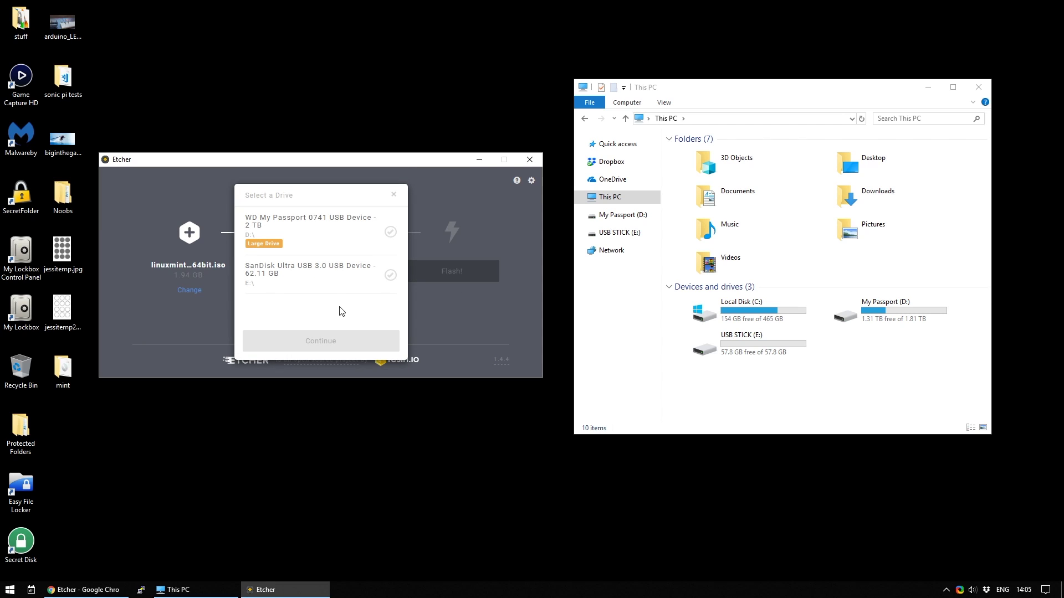
{"action": "left_click", "coordinate": [309, 273]}
{"action": "left_click", "coordinate": [311, 341]}
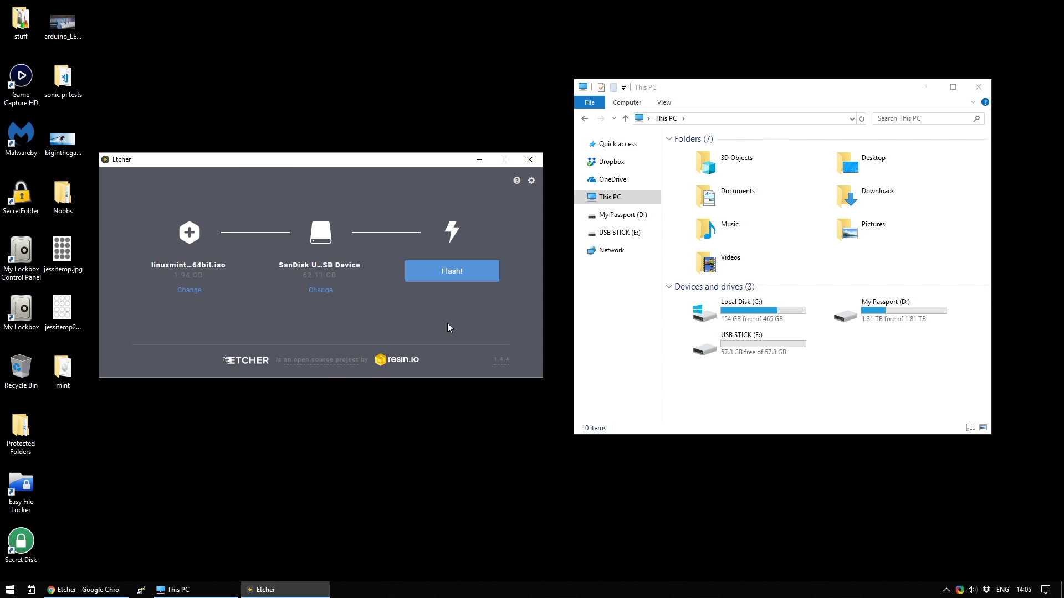
{"action": "left_click", "coordinate": [453, 277]}
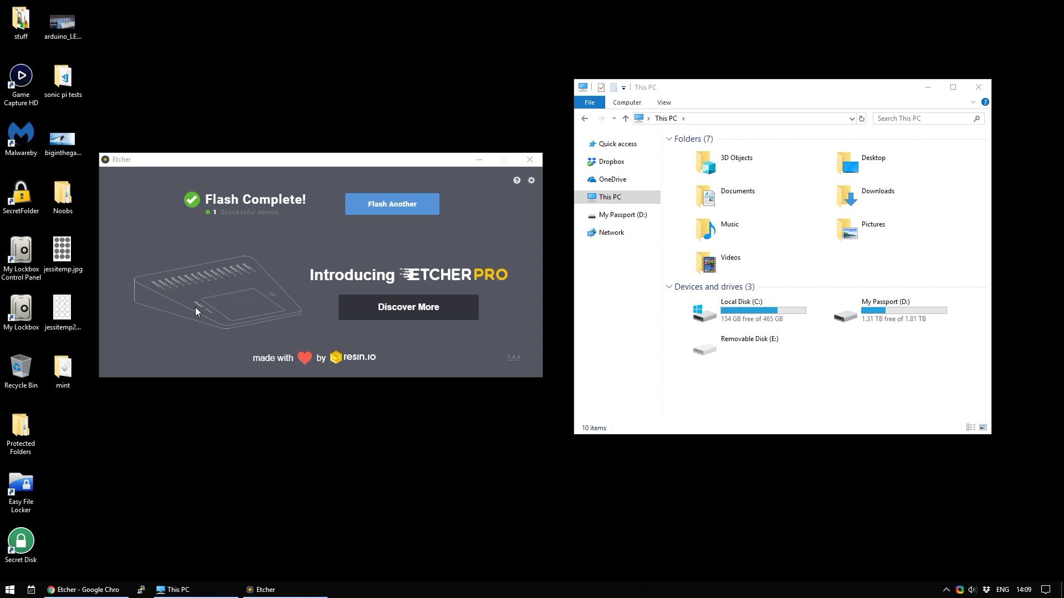
- Search 'power' to reach Power & sleep settings, then go to Additional power settings
{"action": "left_click", "coordinate": [9, 590]}
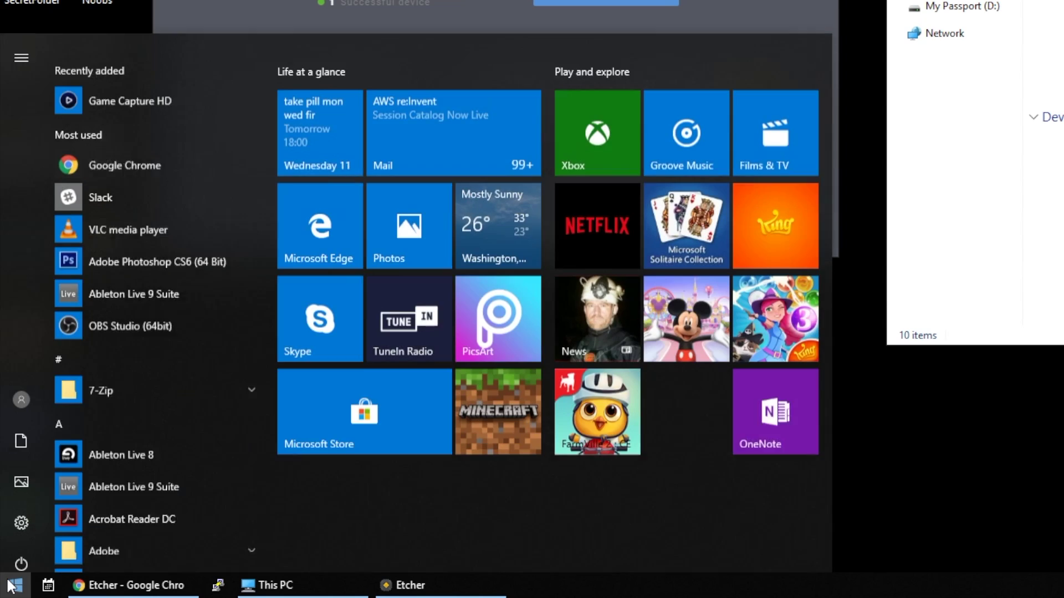
{"action": "type", "text": "power"}
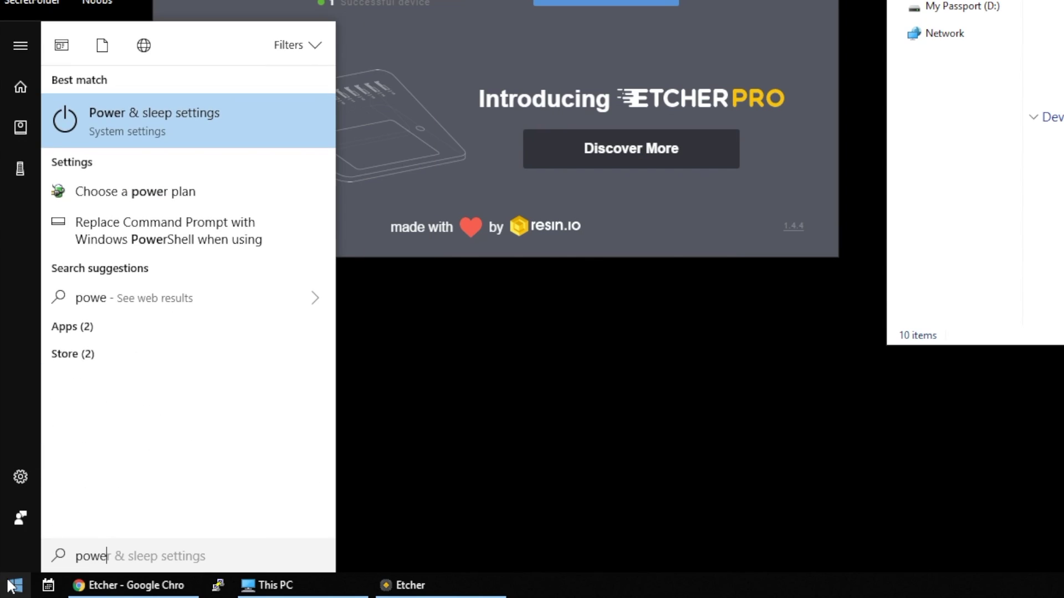
{"action": "key", "text": "Return"}
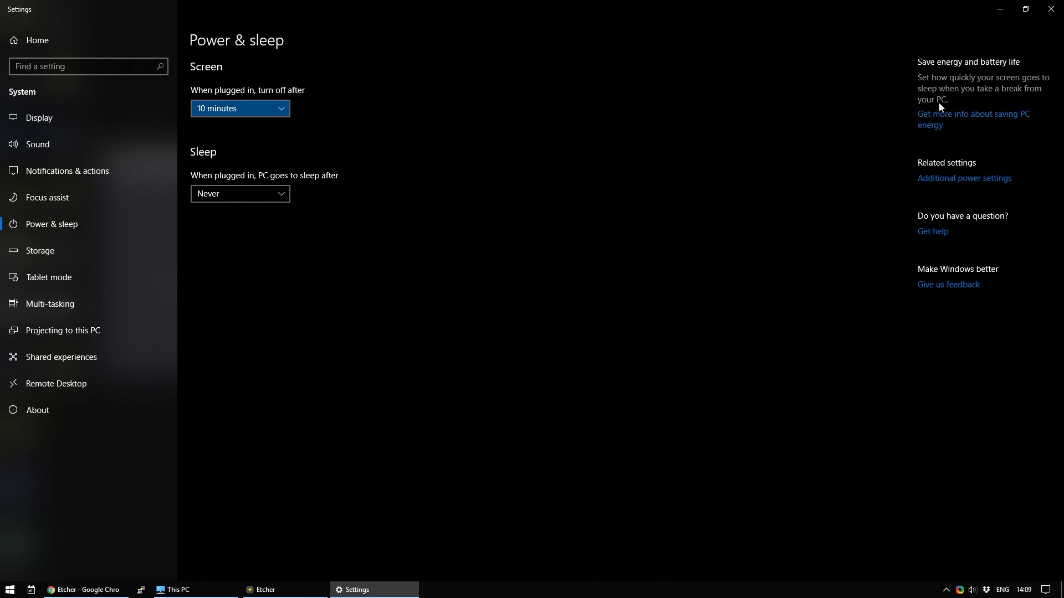
{"action": "left_click", "coordinate": [972, 178]}
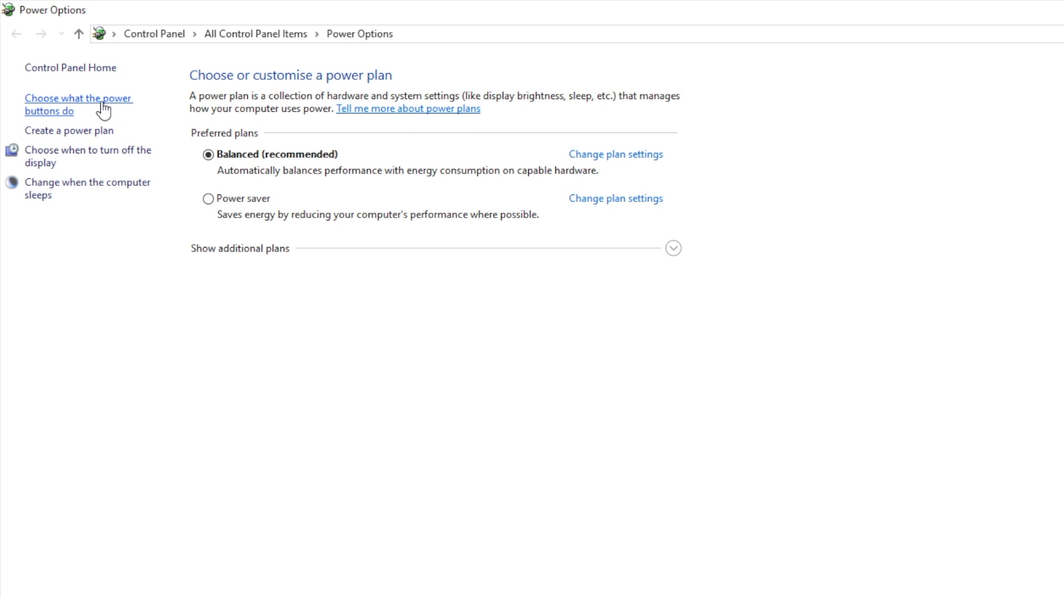
- Unlock the shutdown settings, untick Turn on fast start-up, and return to the power plans
{"action": "left_click", "coordinate": [78, 107]}
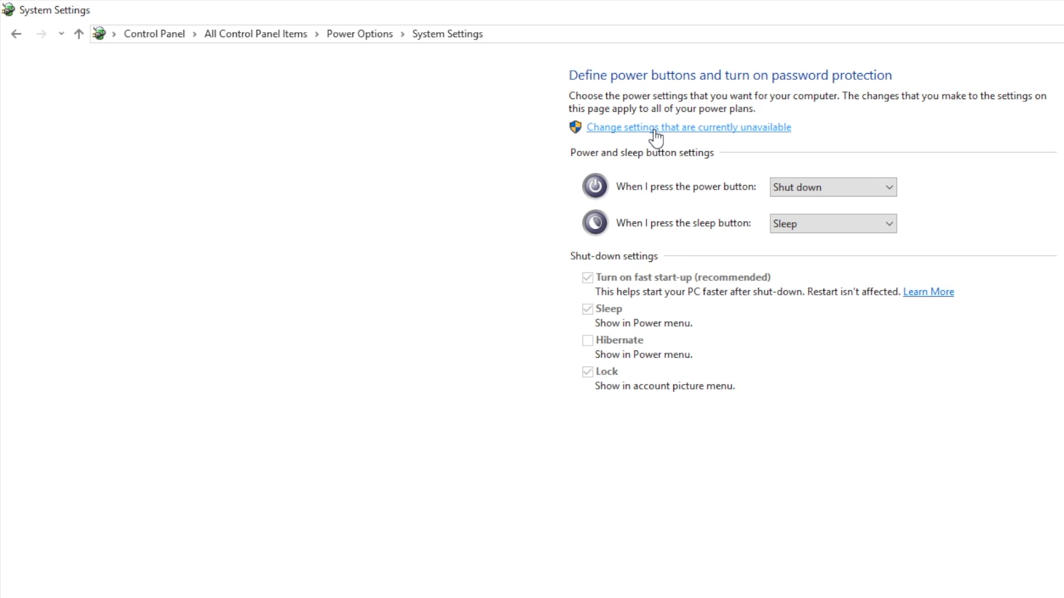
{"action": "left_click", "coordinate": [763, 133]}
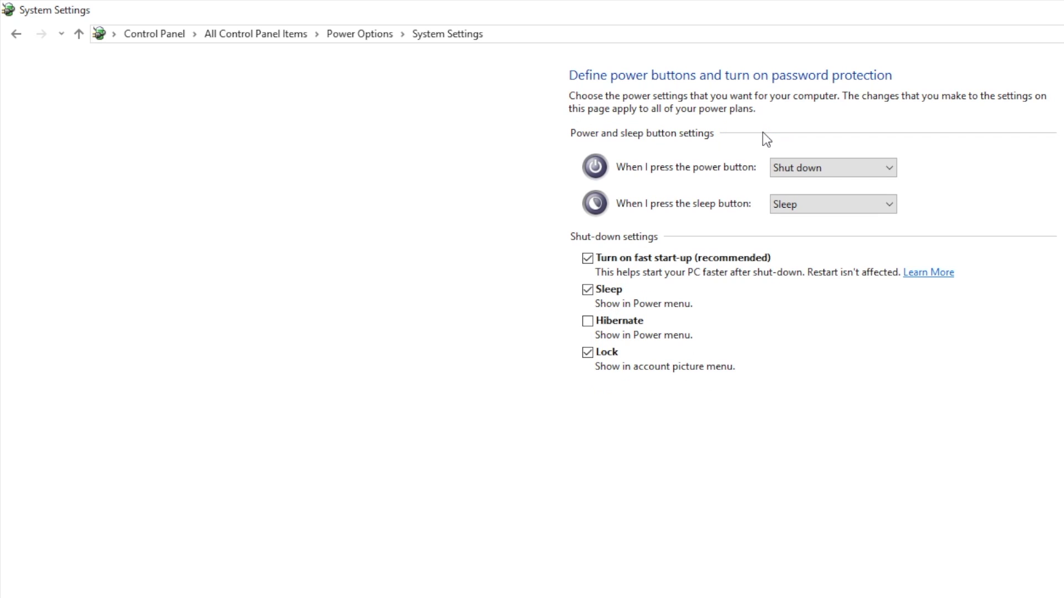
{"action": "left_click", "coordinate": [587, 258]}
{"action": "key", "text": "alt+Left"}
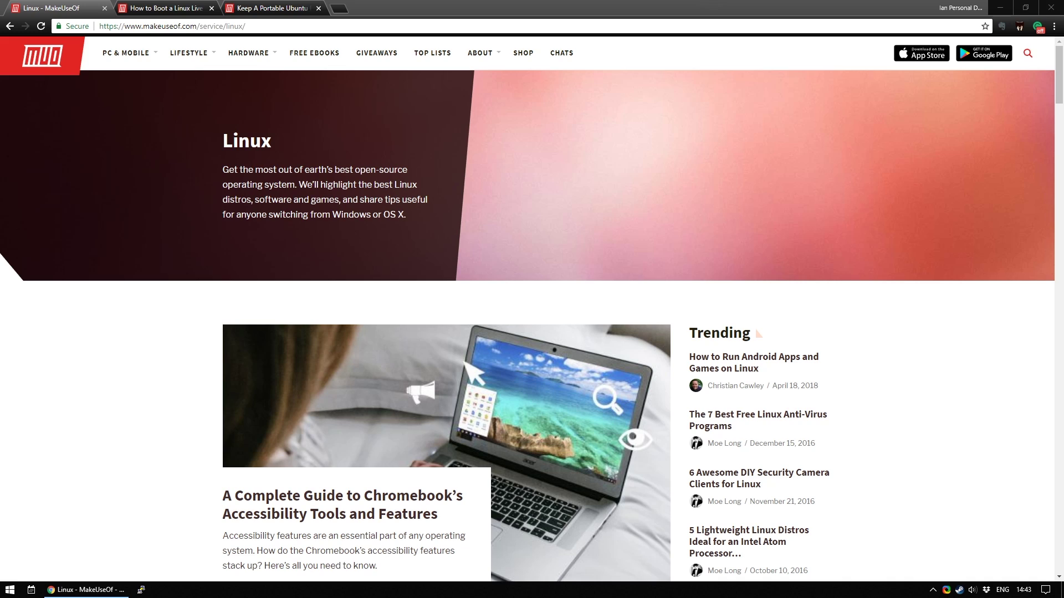
- View the Mac live USB boot article, then switch to the portable Ubuntu article
{"action": "left_click", "coordinate": [183, 7]}
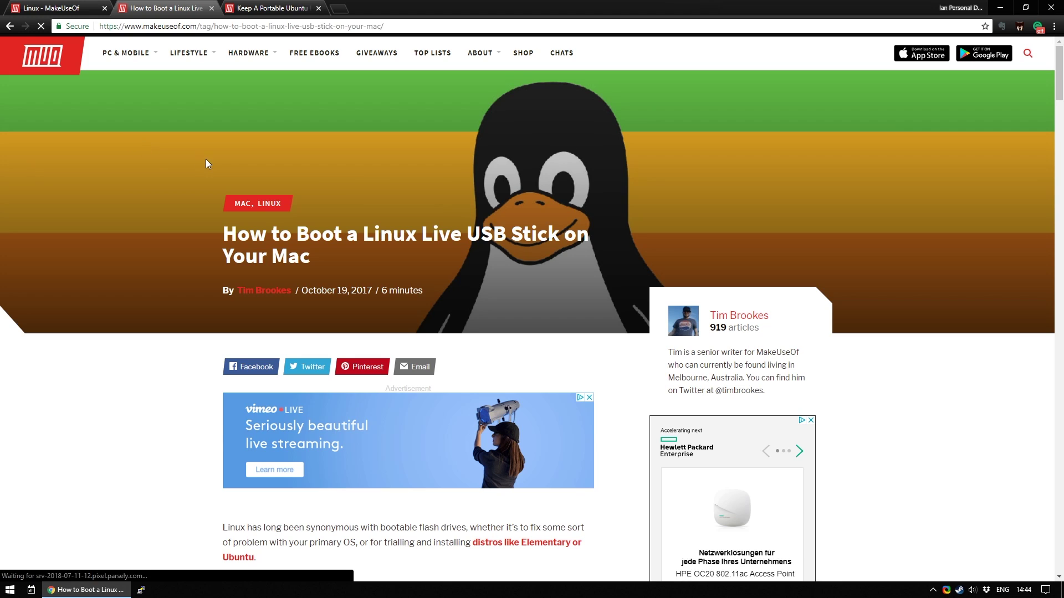
{"action": "key", "text": "ctrl+Tab"}
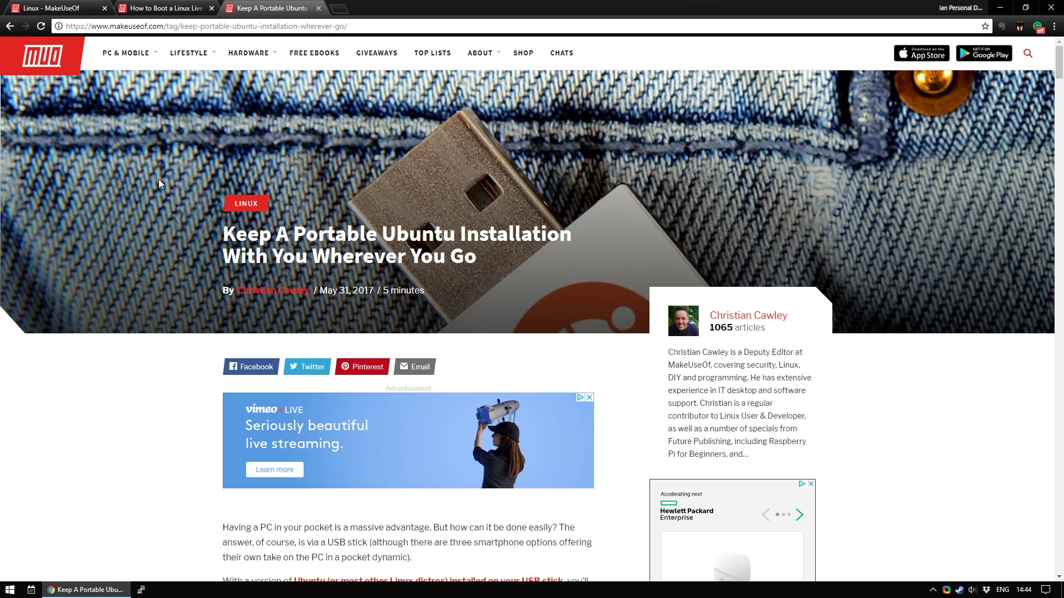